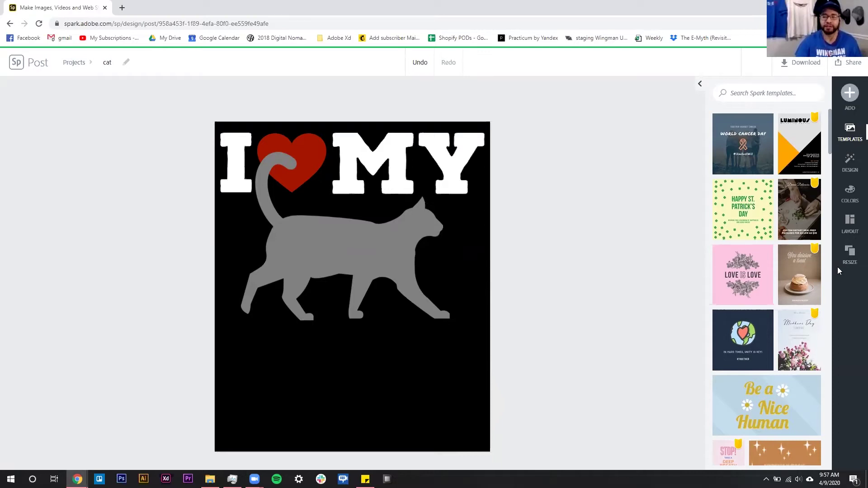
Show the resize options for the 'I ♥ MY' cat design.
click(852, 257)
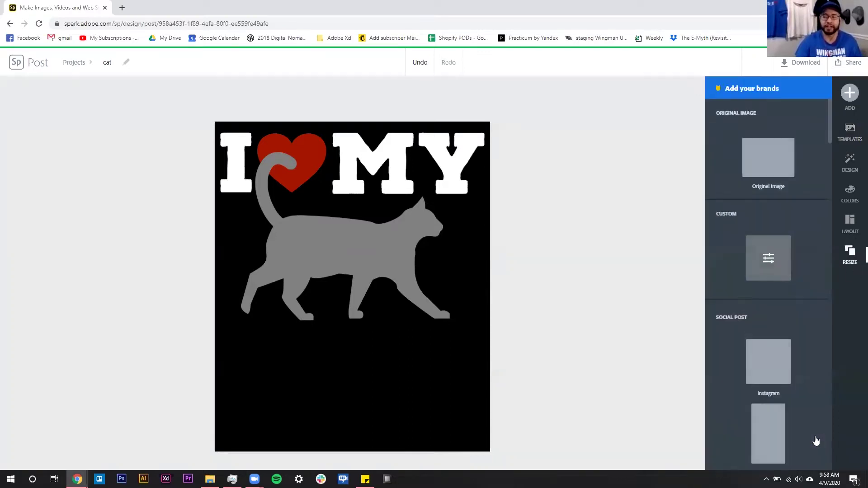
Browse the resize presets and bring up the custom size entry showing 4500 × 5400 px.
scroll(797, 263, down, 2)
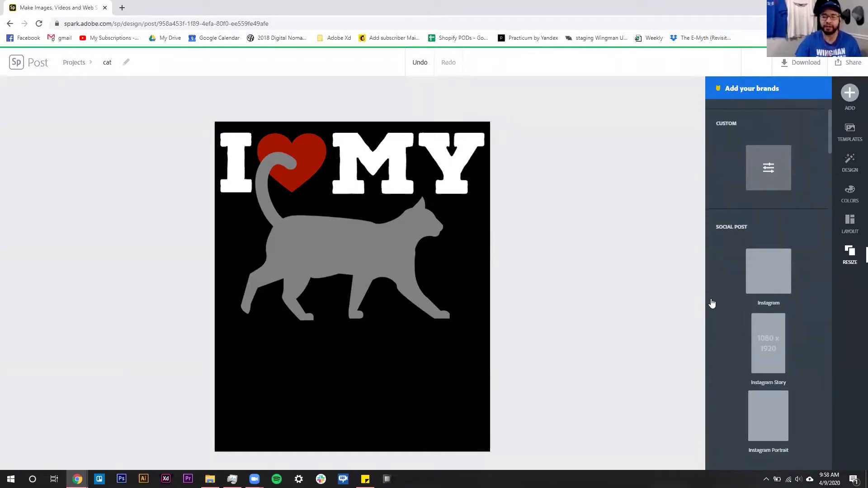
scroll(764, 362, down, 5)
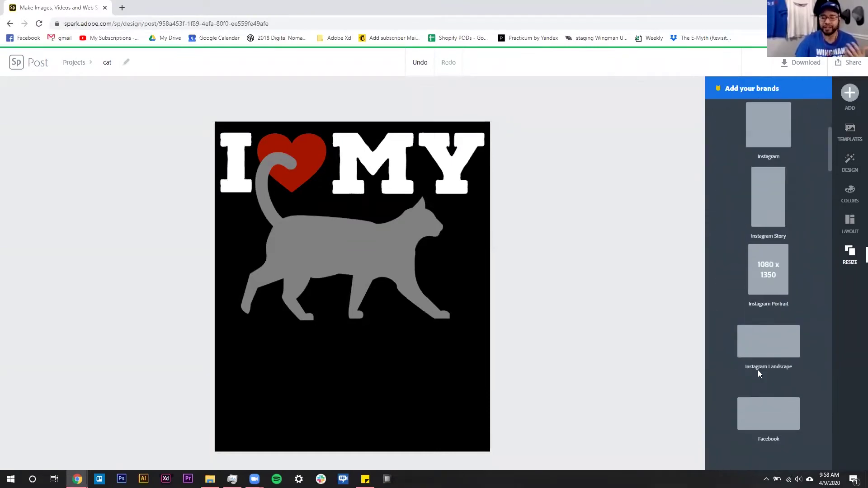
scroll(758, 372, down, 2)
scroll(755, 375, up, 9)
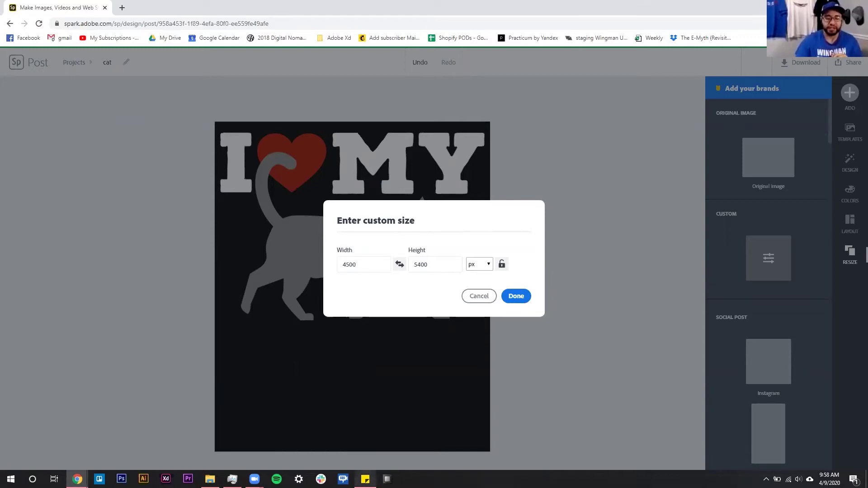
click(366, 479)
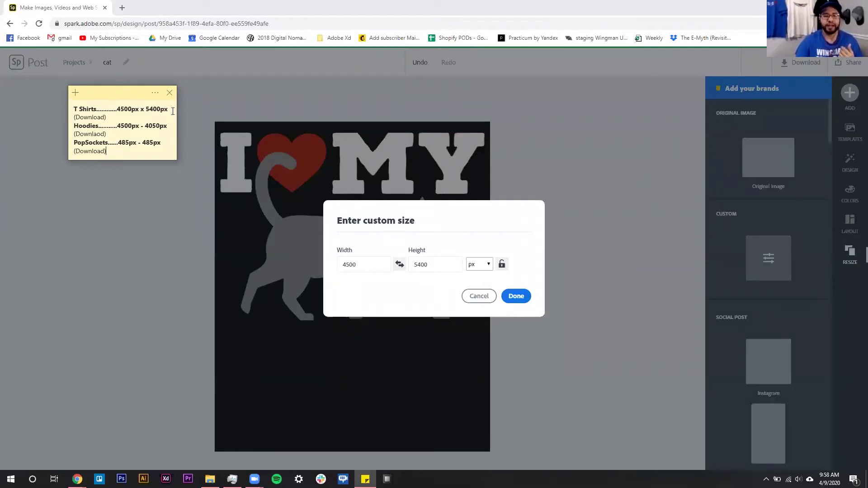
Cancel the custom size and download the T-shirt design as transparent PNG cat.png.
click(479, 296)
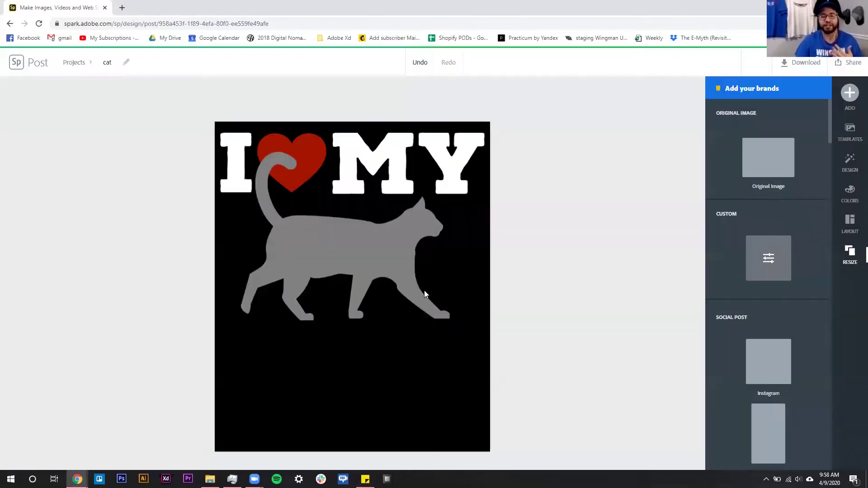
click(798, 62)
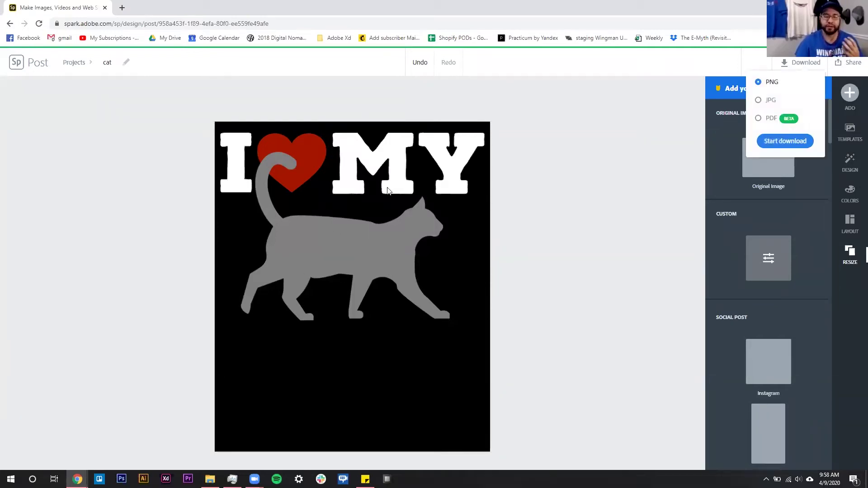
click(785, 141)
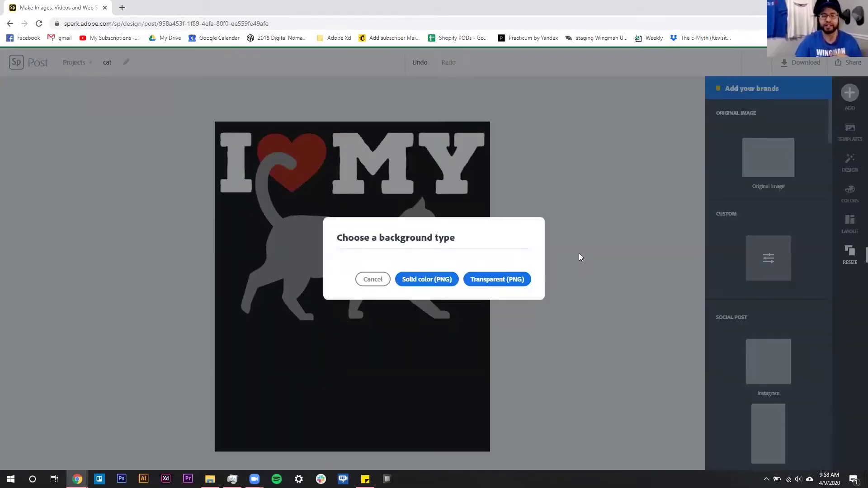
click(492, 278)
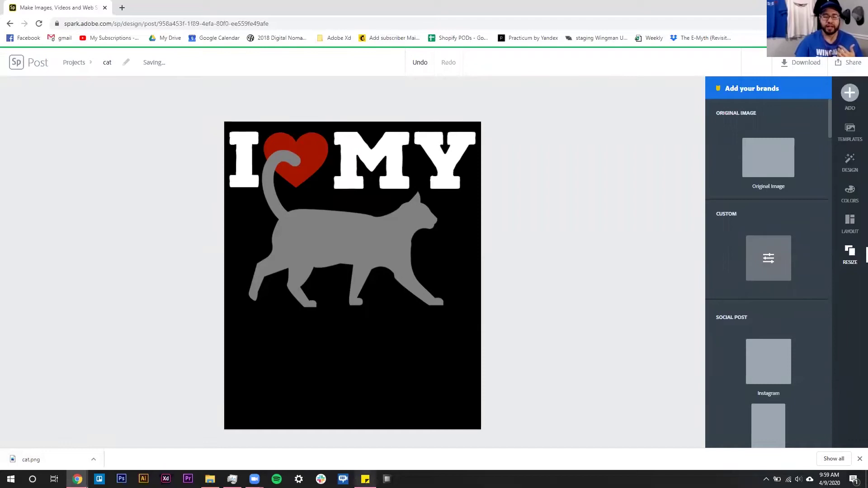
click(365, 479)
Mark the T-shirt and hoodie dimensions in the size notes.
drag(102, 126, 74, 125)
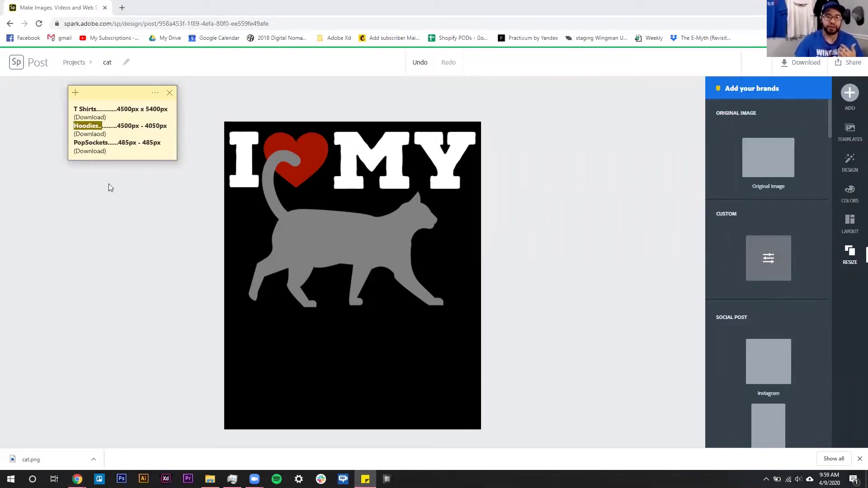
click(120, 125)
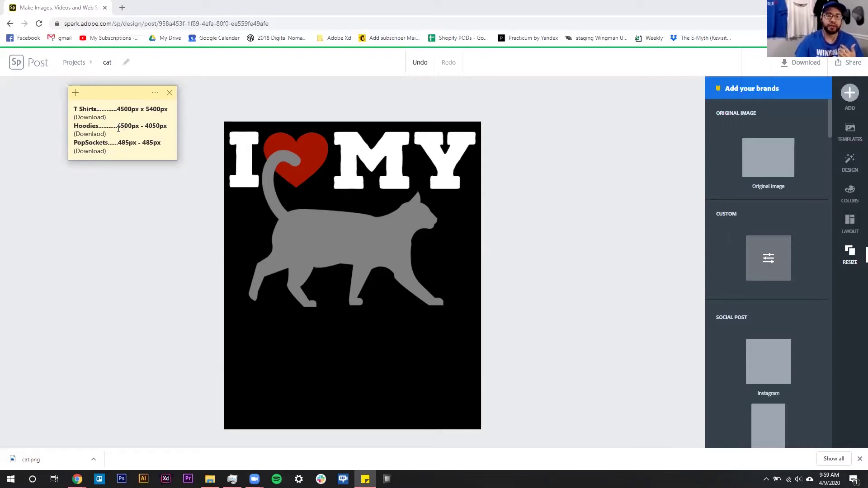
drag(118, 112, 184, 113)
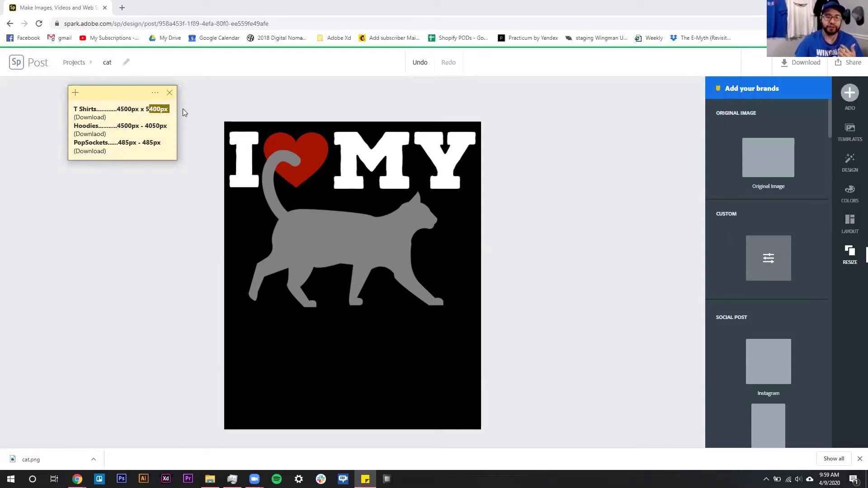
drag(117, 126, 156, 128)
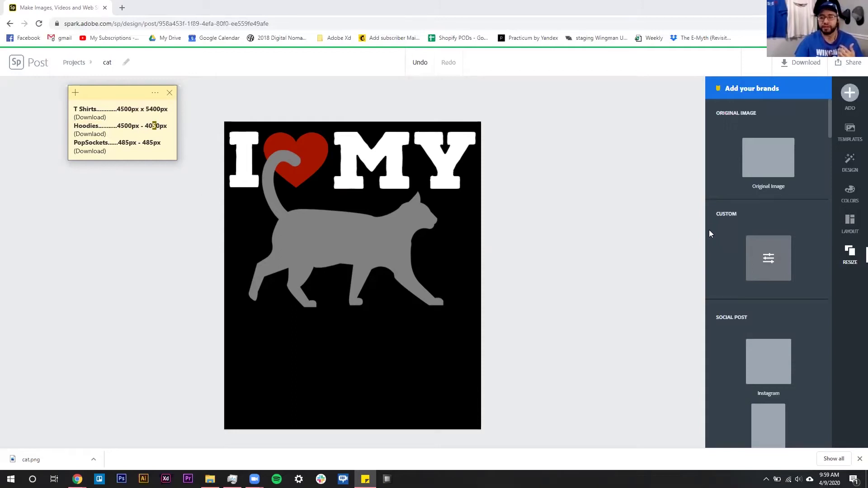
Set a custom canvas size of 4500 × 4050 px for hoodies.
click(769, 257)
drag(436, 248, 410, 252)
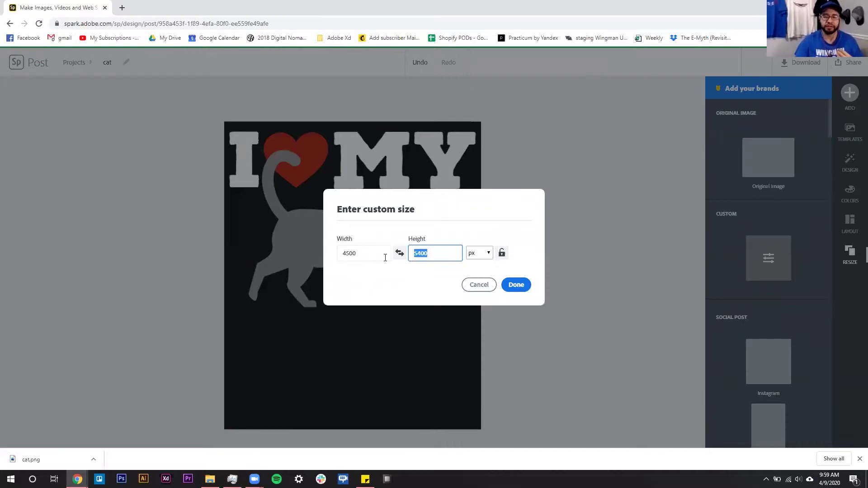
text(540)
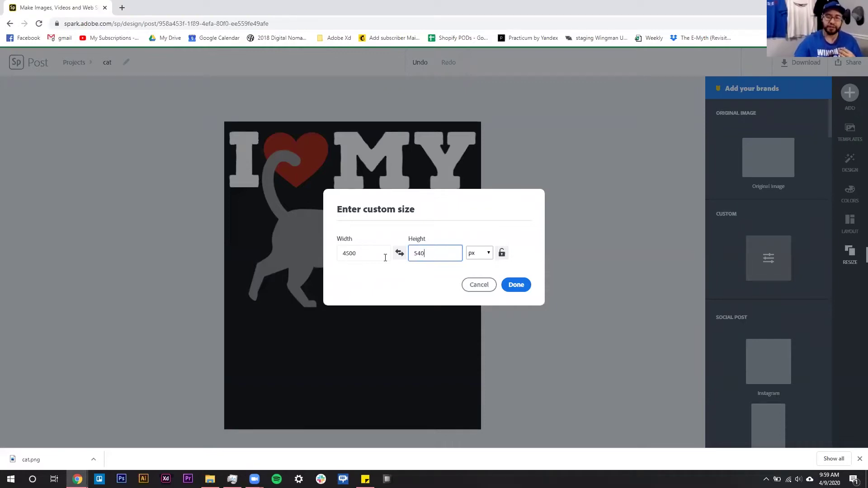
text(45)
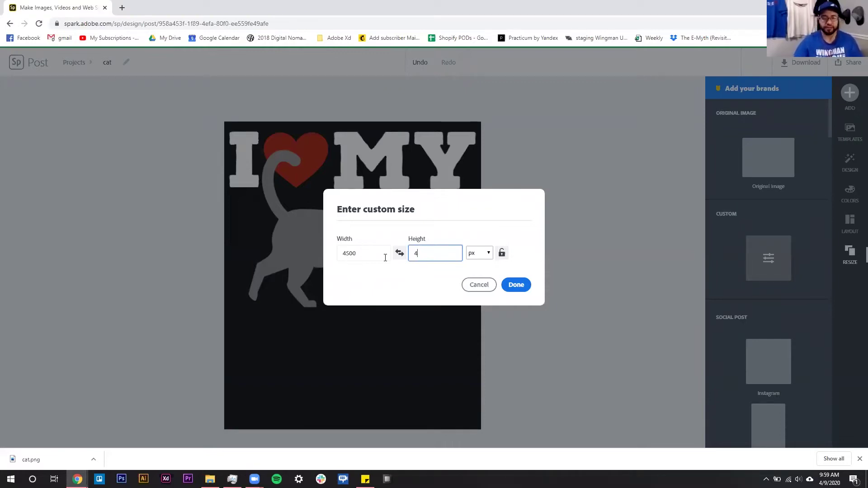
click(518, 285)
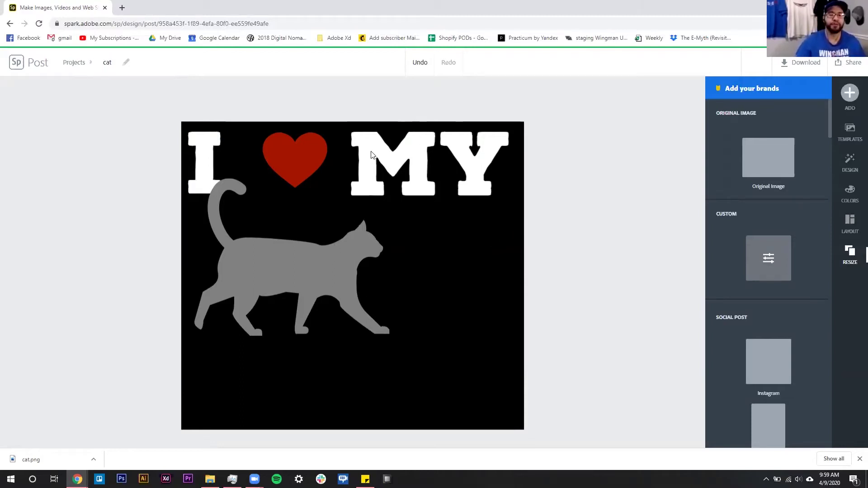
Enlarge the cat silhouette and move it up under the heart.
drag(269, 270, 335, 274)
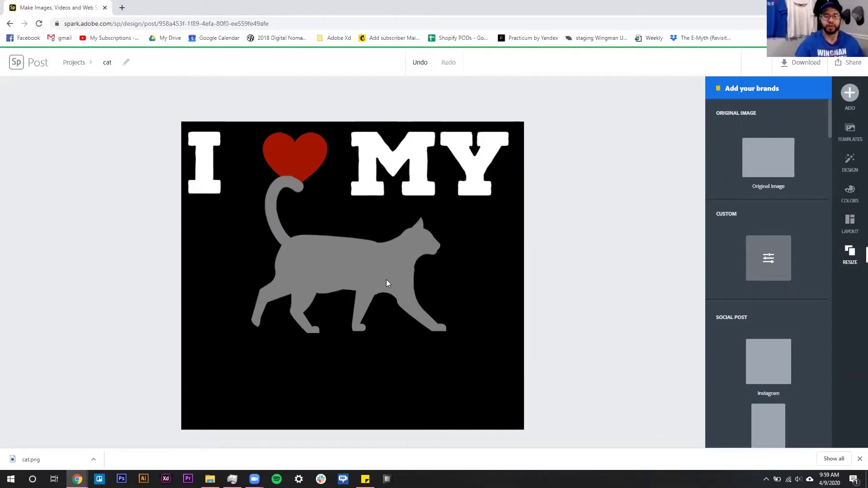
drag(447, 339, 491, 373)
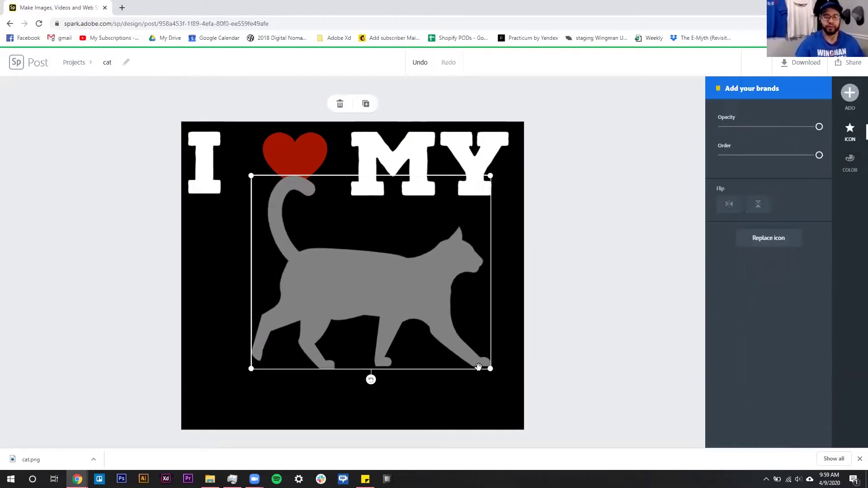
drag(353, 281, 343, 247)
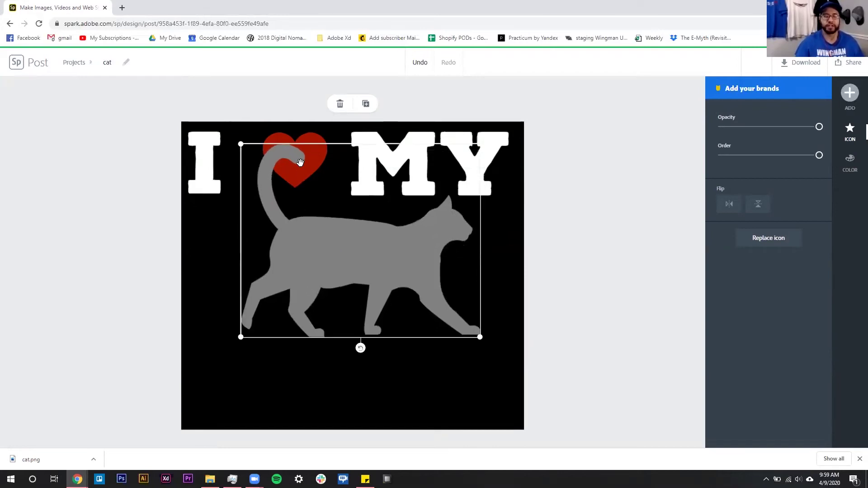
Move the letter I and the red heart closer together beside the cat.
click(203, 166)
drag(203, 166, 243, 167)
click(311, 149)
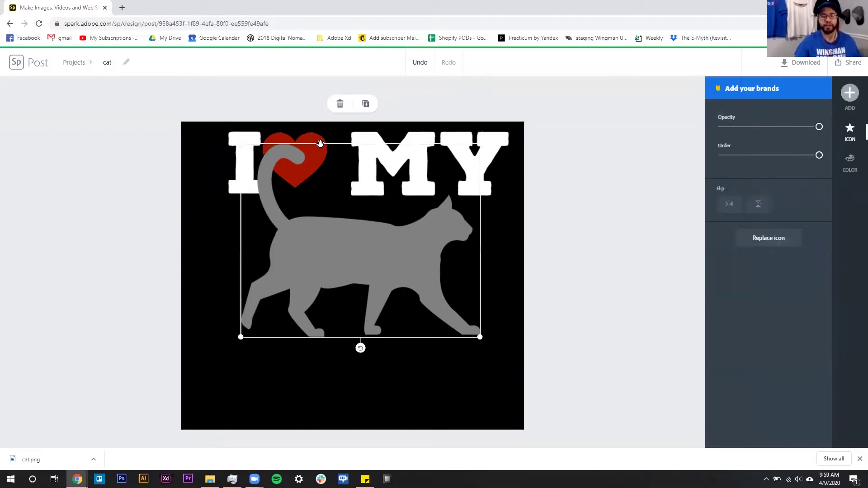
click(321, 142)
drag(321, 142, 335, 135)
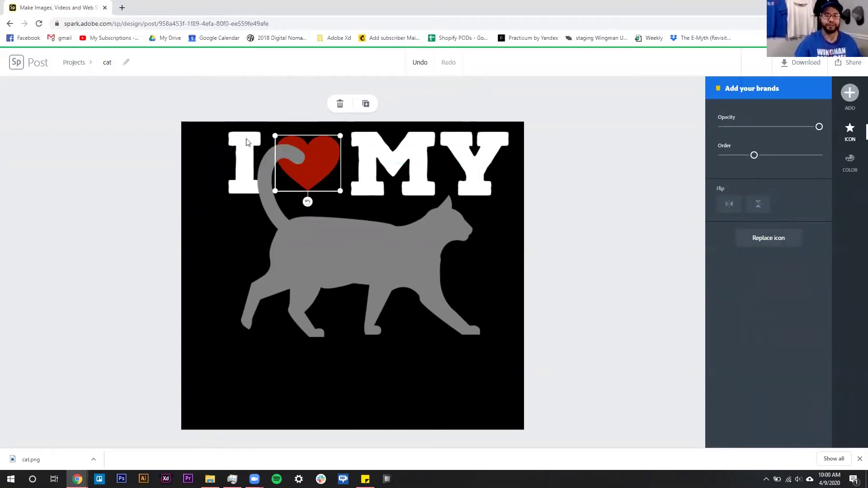
drag(248, 143, 252, 142)
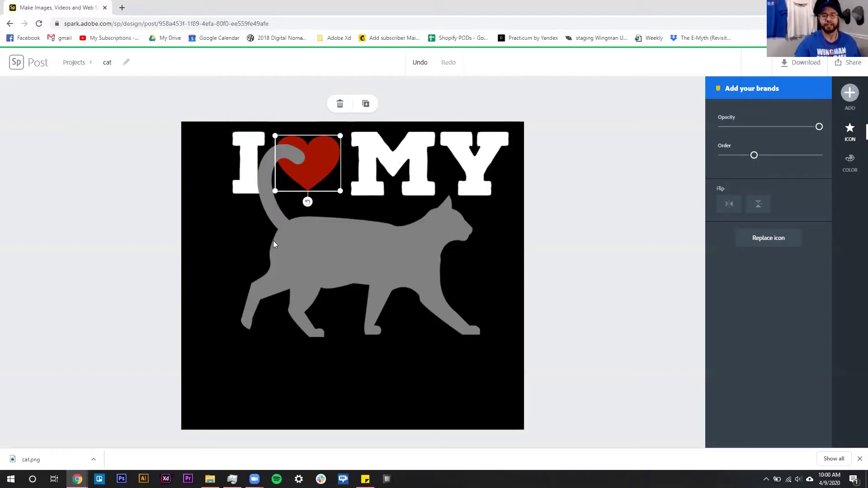
Shift I, cat and MY together left to centre the design, then mark the hoodie entry in the notes.
click(252, 158)
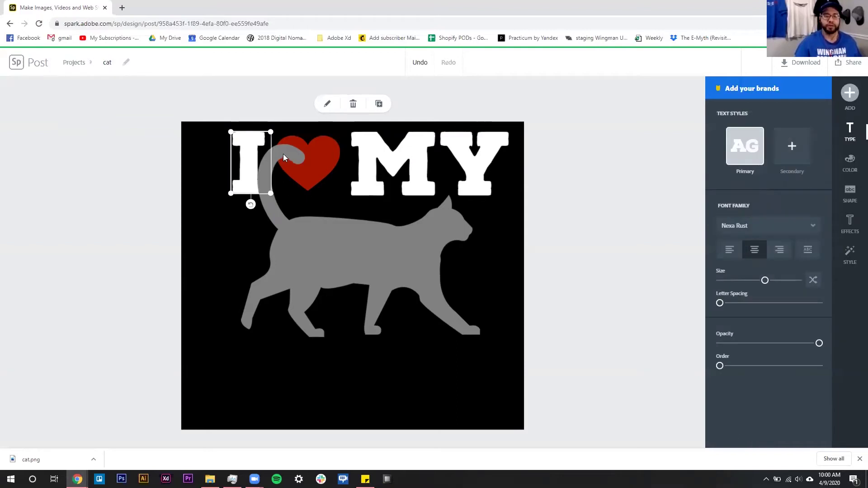
shift+click(283, 155)
shift+click(416, 162)
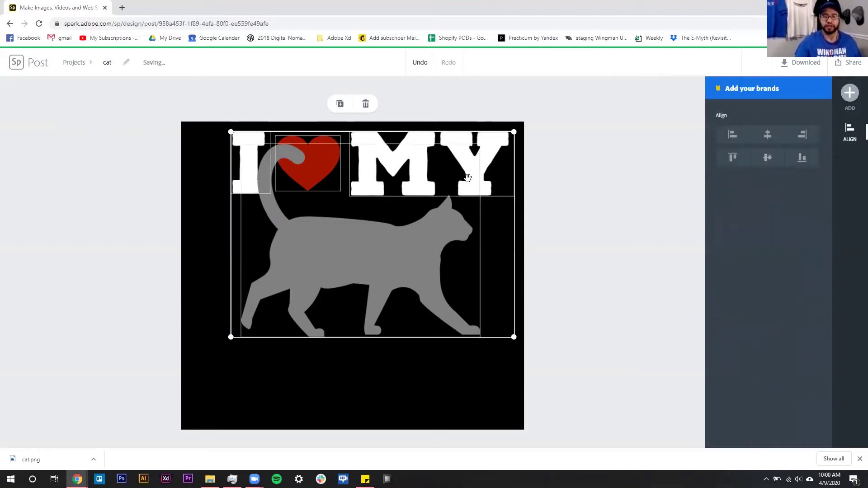
drag(395, 258, 382, 257)
click(577, 316)
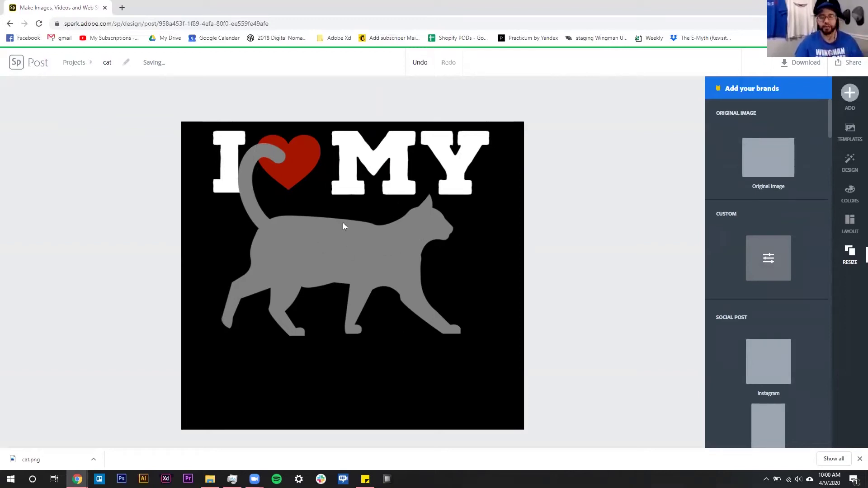
click(366, 479)
drag(116, 136, 74, 134)
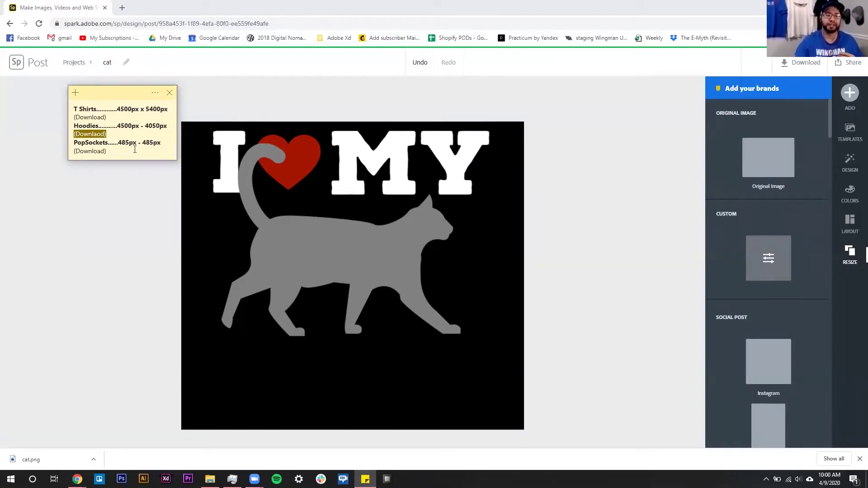
Download the hoodie-sized design as transparent PNG cat (1).png.
click(802, 66)
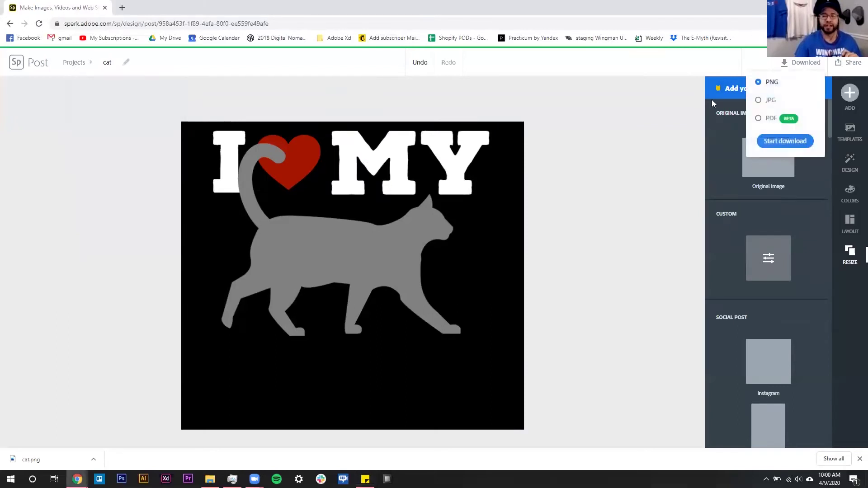
click(781, 144)
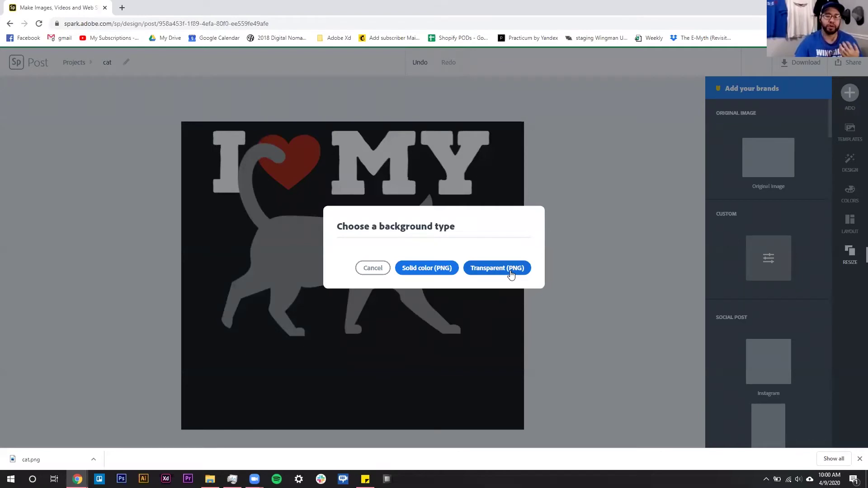
click(511, 272)
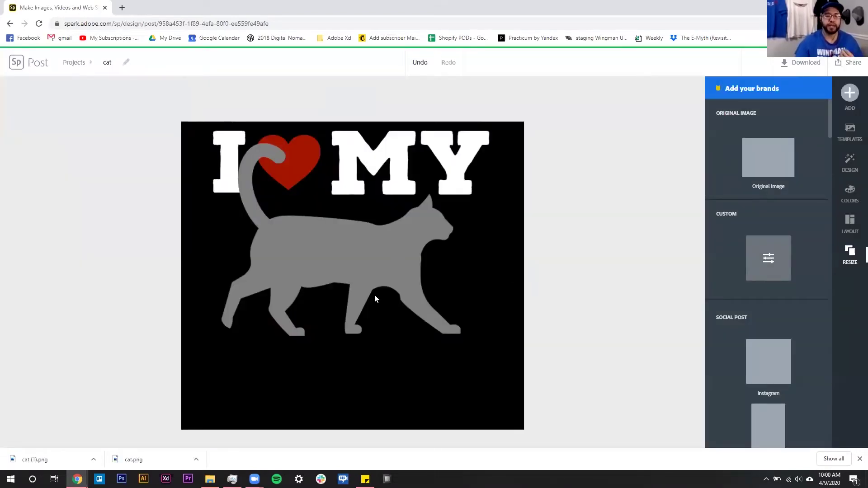
Append 'PopSocket' to the project title so it reads 'cat PopSocket'.
click(361, 473)
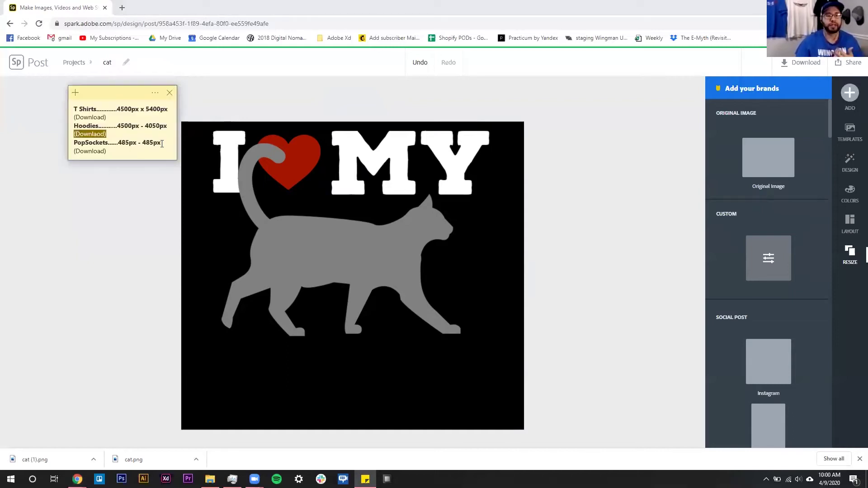
click(109, 63)
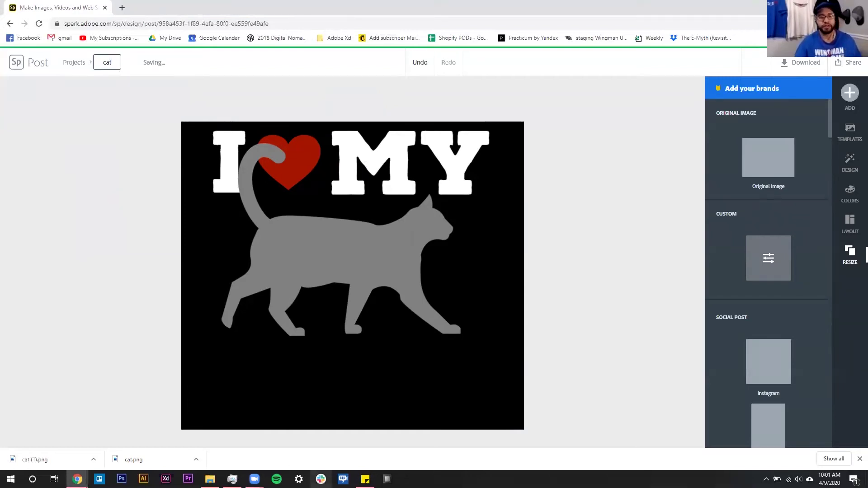
click(365, 479)
drag(110, 142, 76, 144)
click(106, 142)
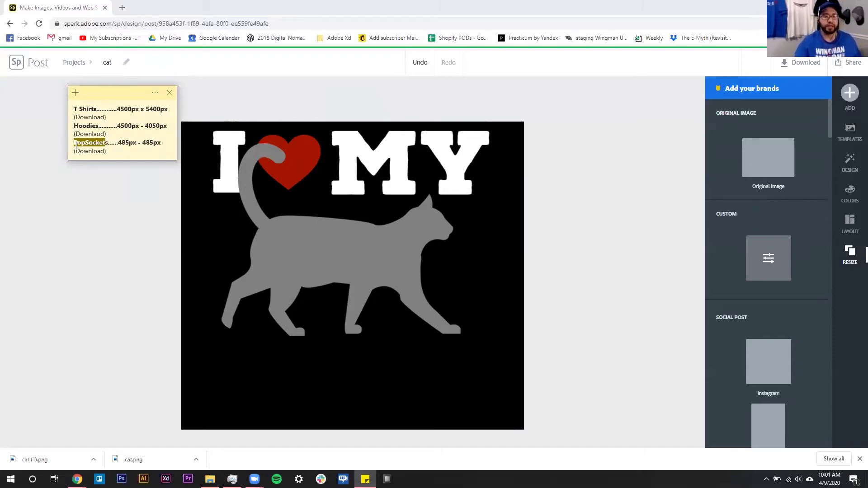
click(113, 62)
text(PopSocket)
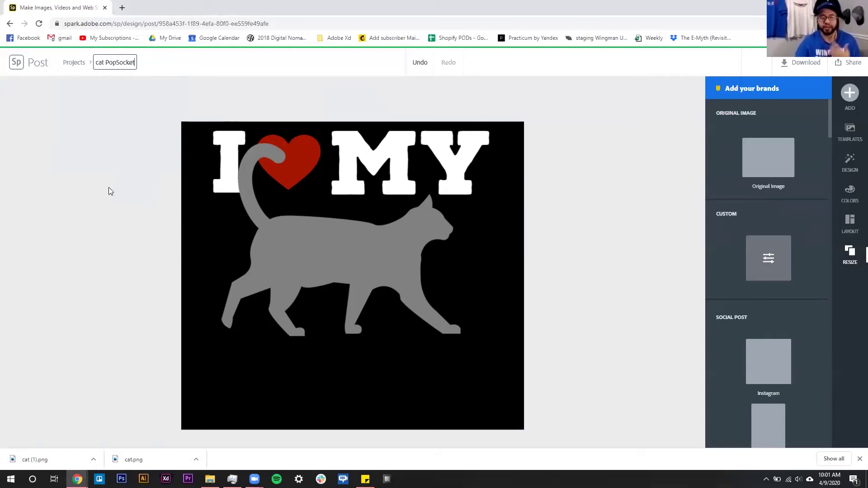
click(136, 204)
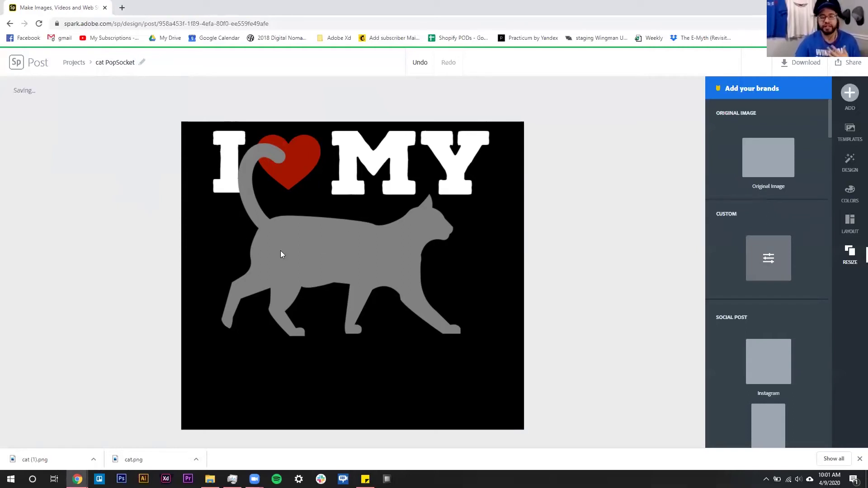
Look up the 485 × 485 PopSocket size in the size notes.
click(365, 479)
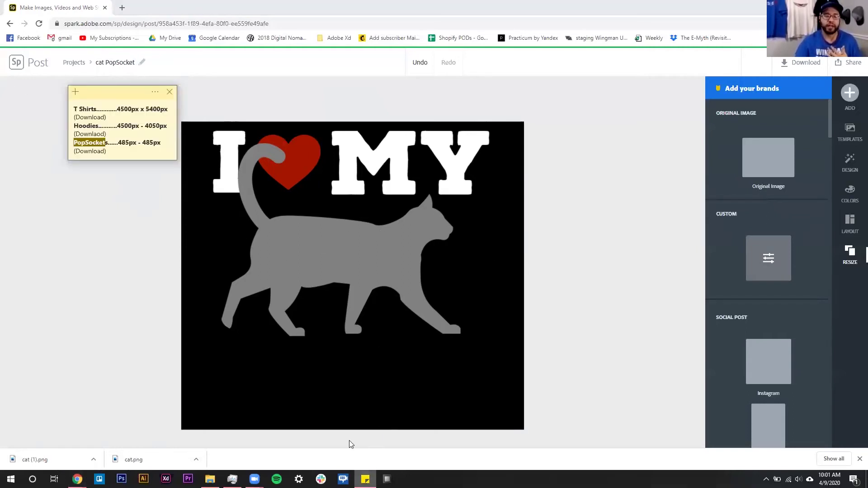
drag(118, 144, 129, 143)
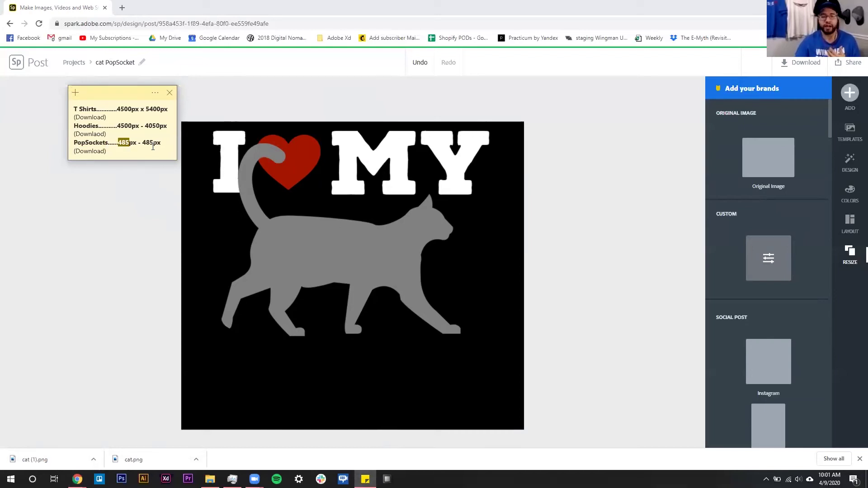
drag(143, 143, 155, 143)
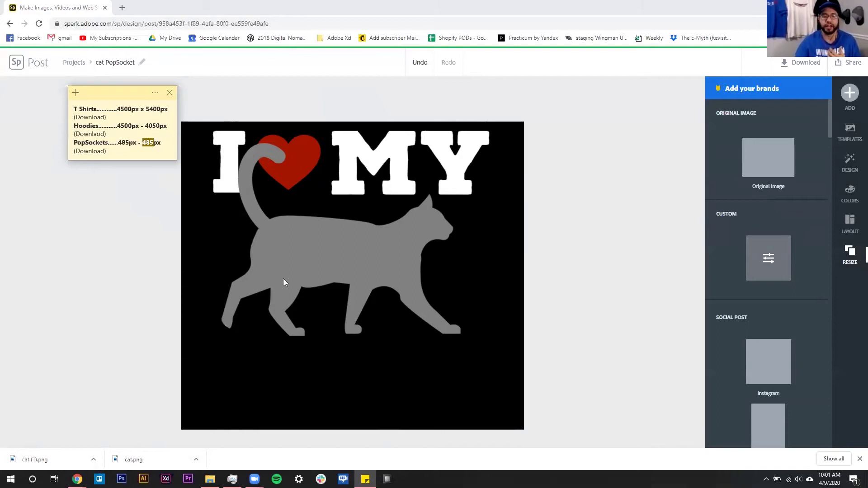
Change the custom size from 4500 × 4050 to 485 × 485 px and apply it.
click(769, 257)
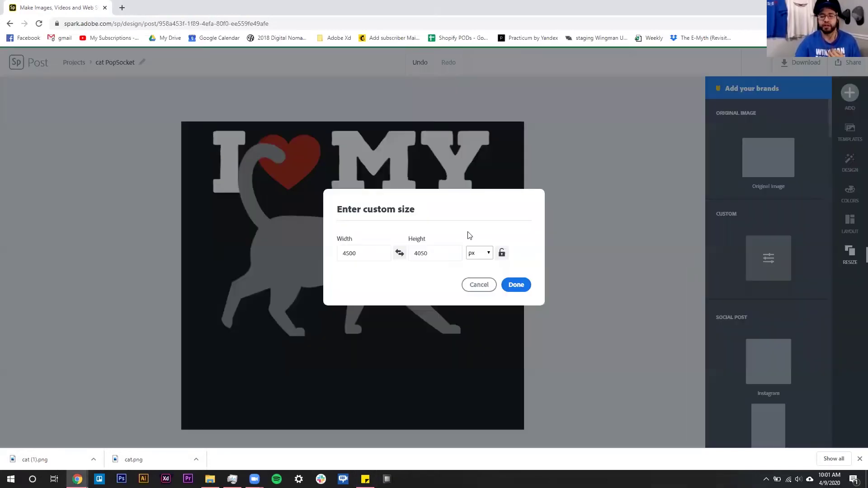
click(361, 255)
double_click(363, 256)
text(485)
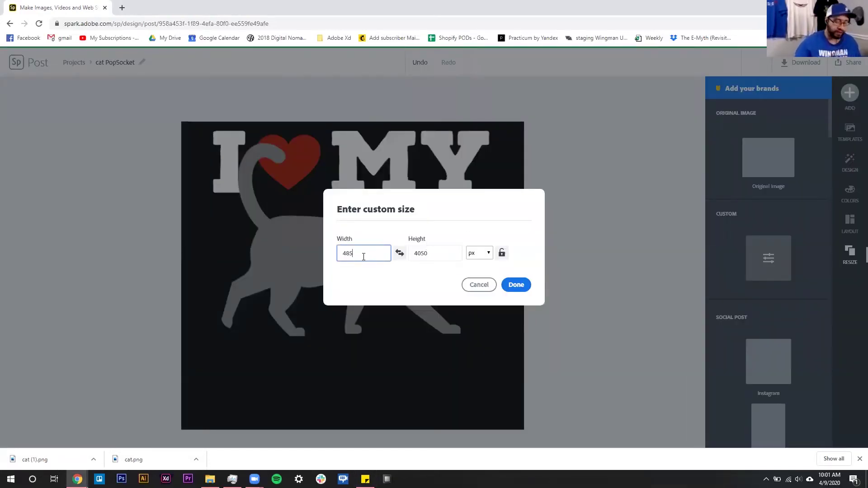
key(Tab)
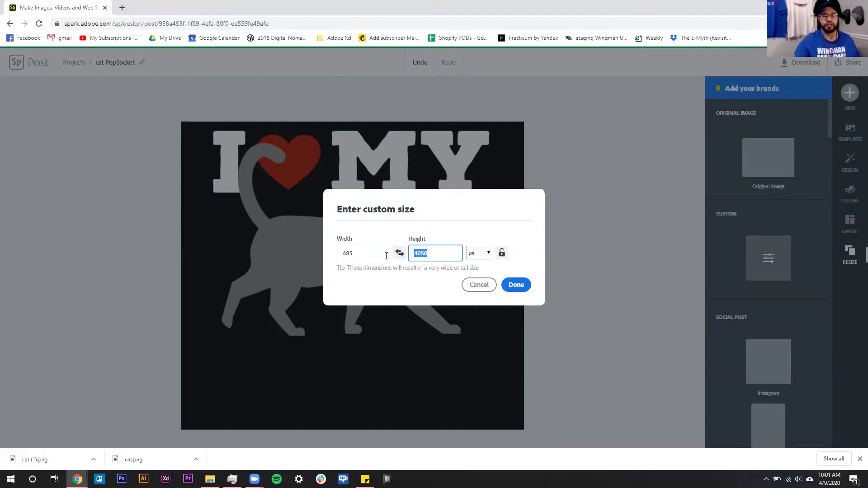
click(400, 253)
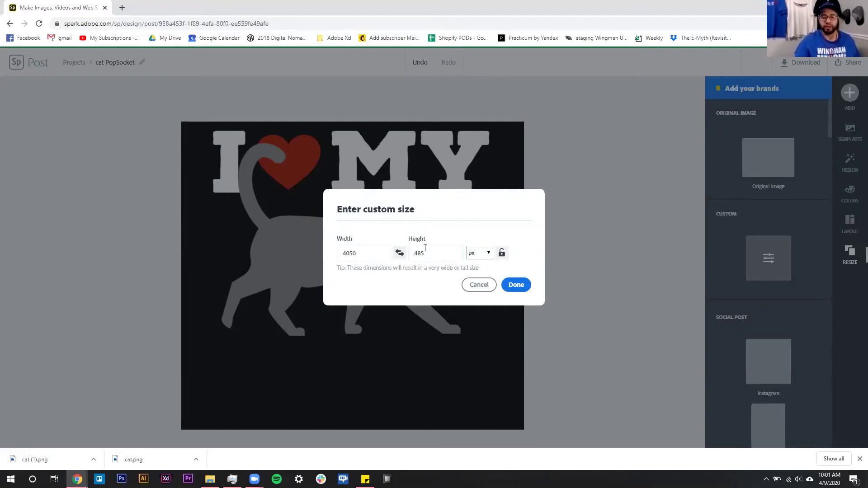
click(400, 254)
click(413, 254)
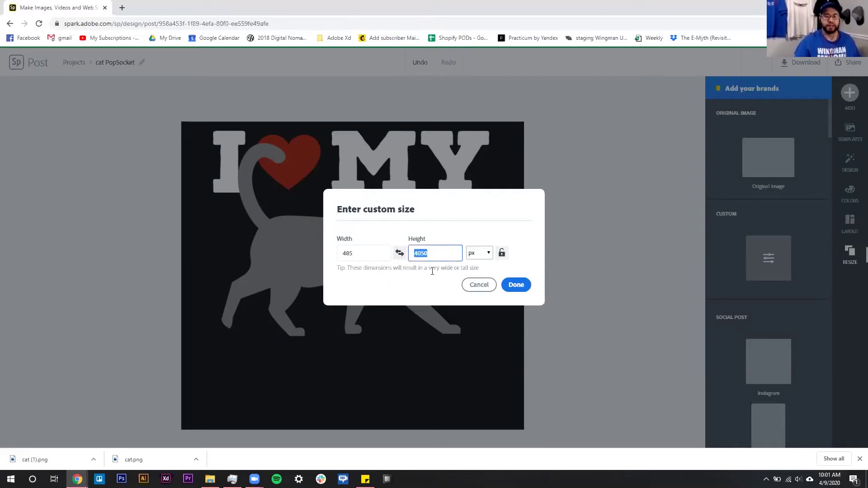
text(4)
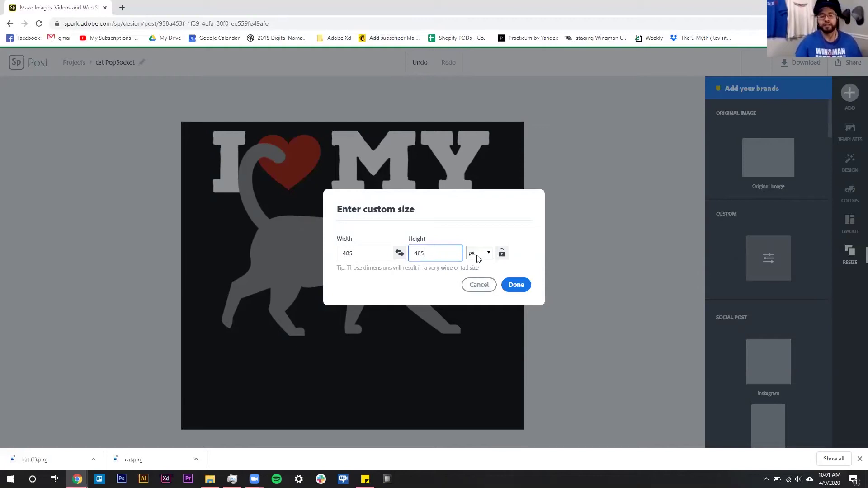
click(519, 286)
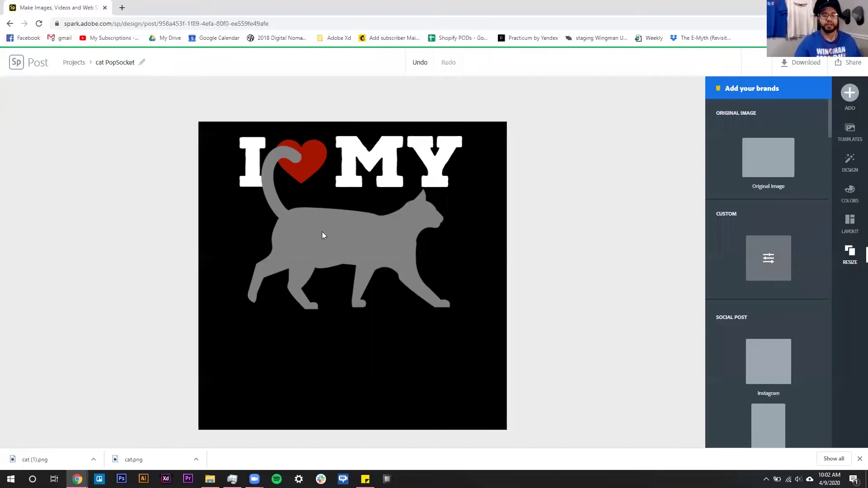
Select all elements, shrink the artwork slightly and centre it on the square canvas.
click(304, 257)
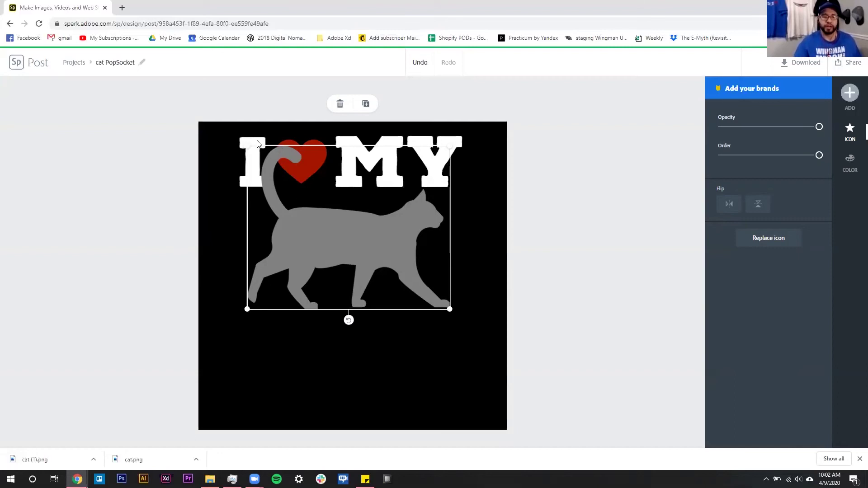
key(ctrl+a)
drag(336, 232, 337, 291)
drag(471, 371, 438, 345)
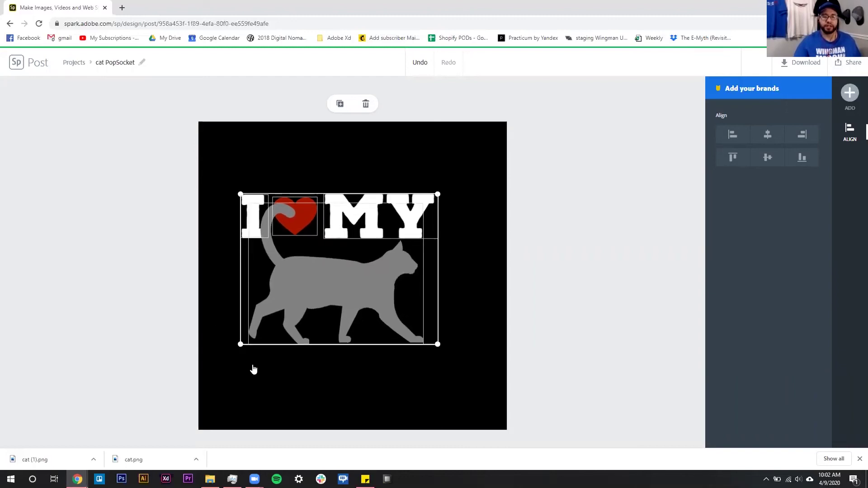
mouse_move(350, 289)
mouse_down()
mouse_move(351, 298)
mouse_move(353, 292)
mouse_up()
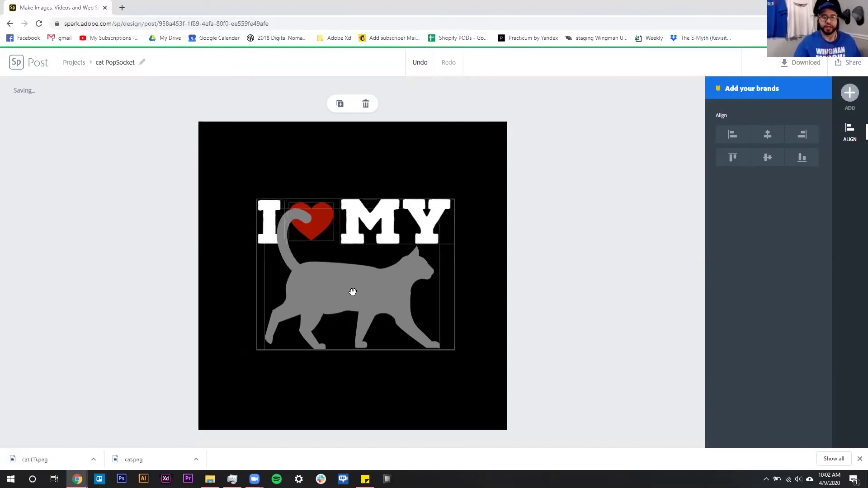
click(569, 285)
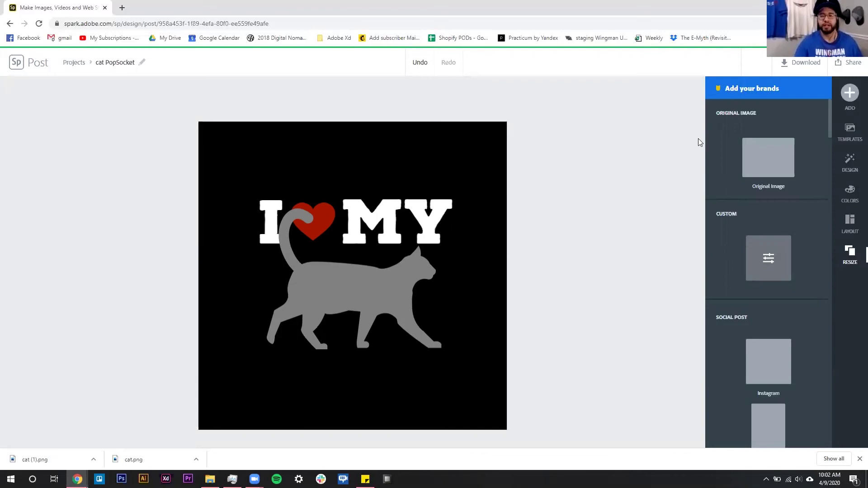
Download the PopSocket design as PNG with a transparent background.
click(806, 63)
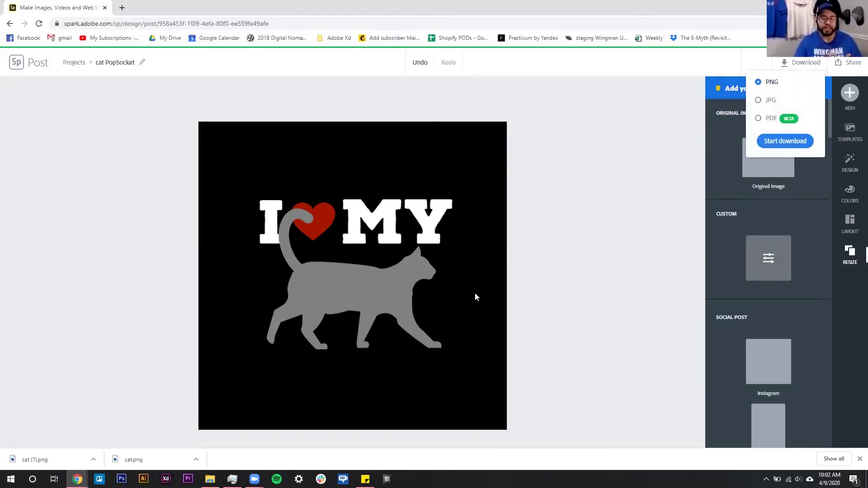
click(786, 142)
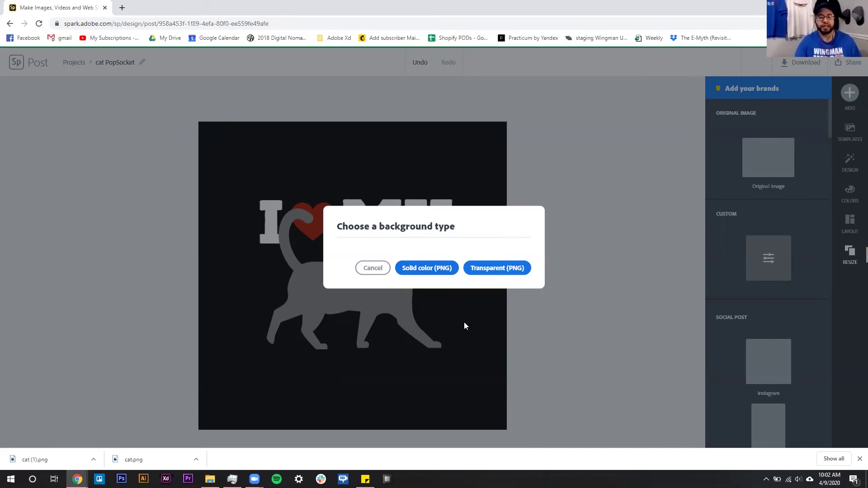
click(437, 272)
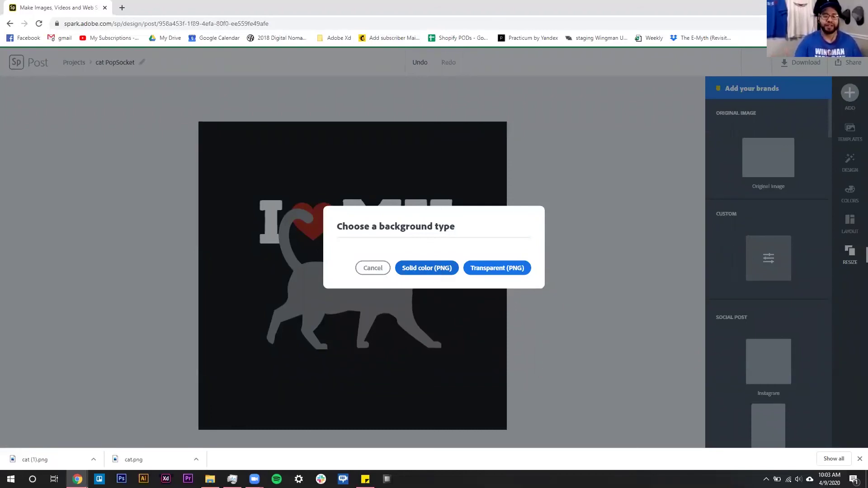